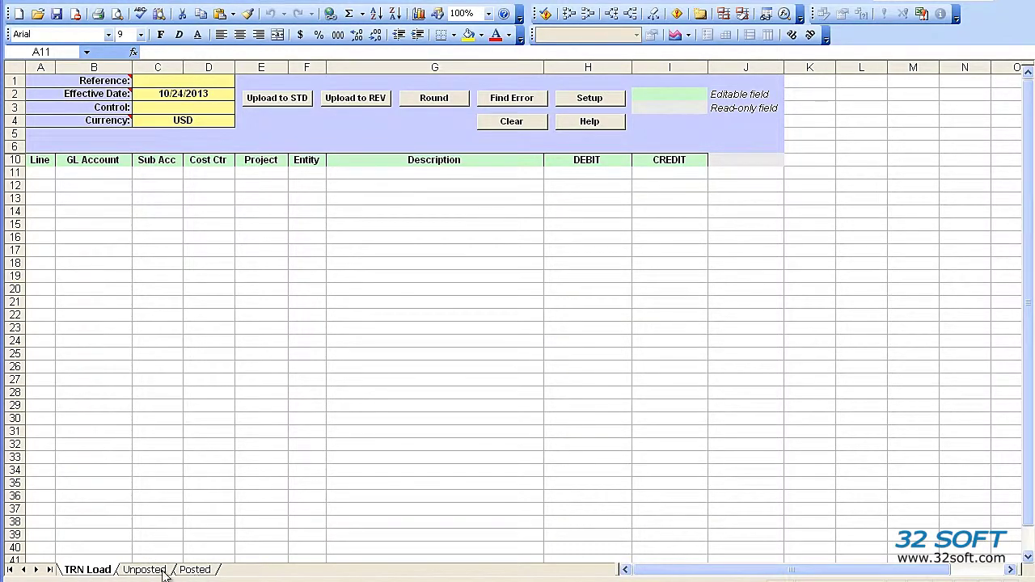
Glance over the Unposted and Posted sheets, then return to the empty TRN Load sheet
left_click(147, 572)
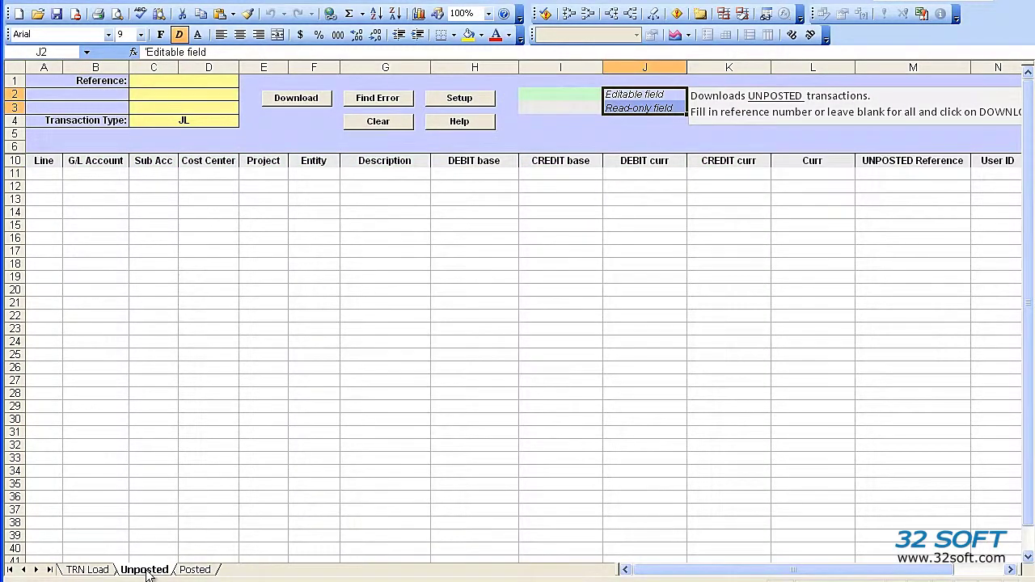
left_click(199, 571)
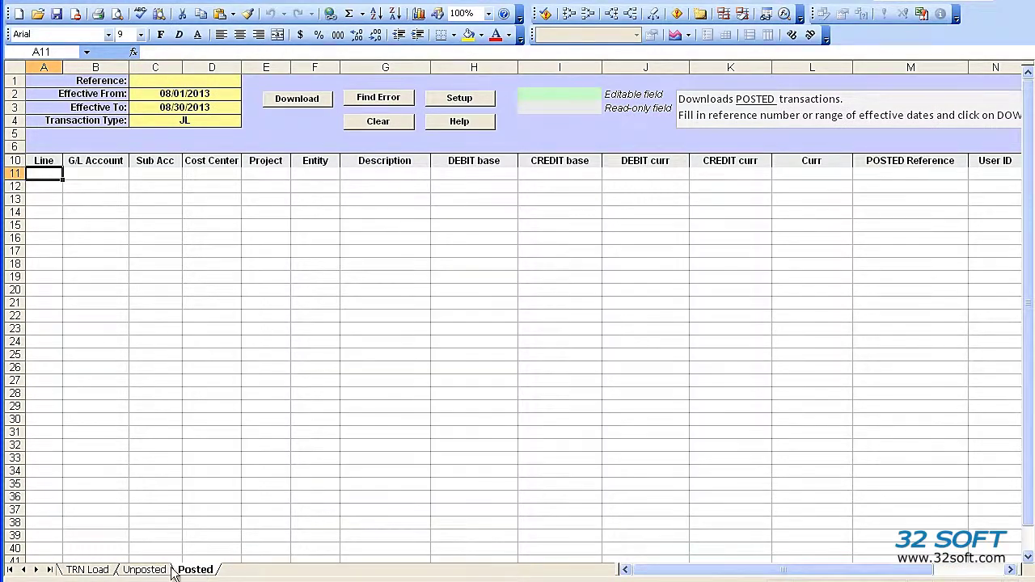
left_click(91, 571)
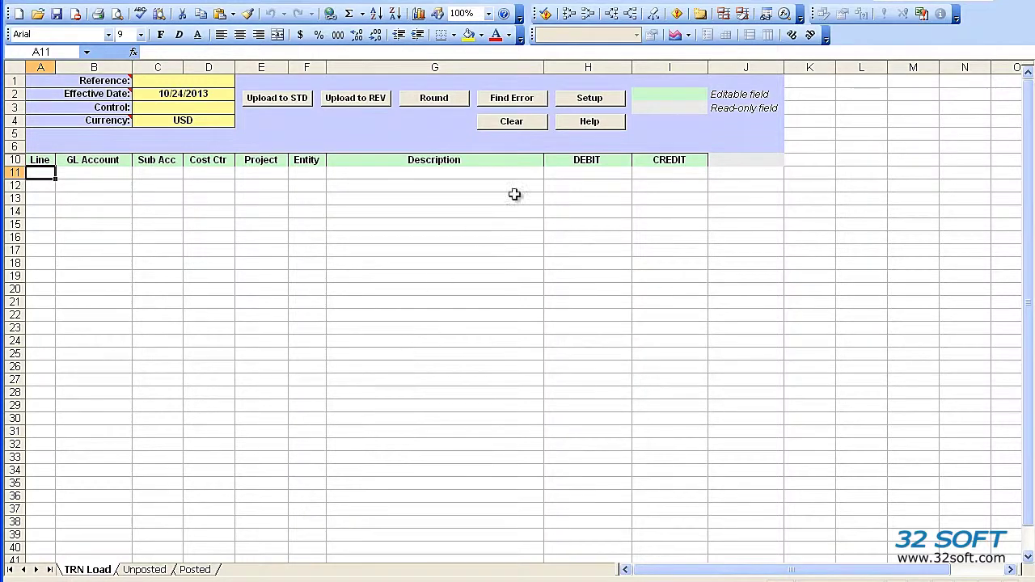
Choose Test DB as the template's database connection and acknowledge the confirmation
left_click(584, 99)
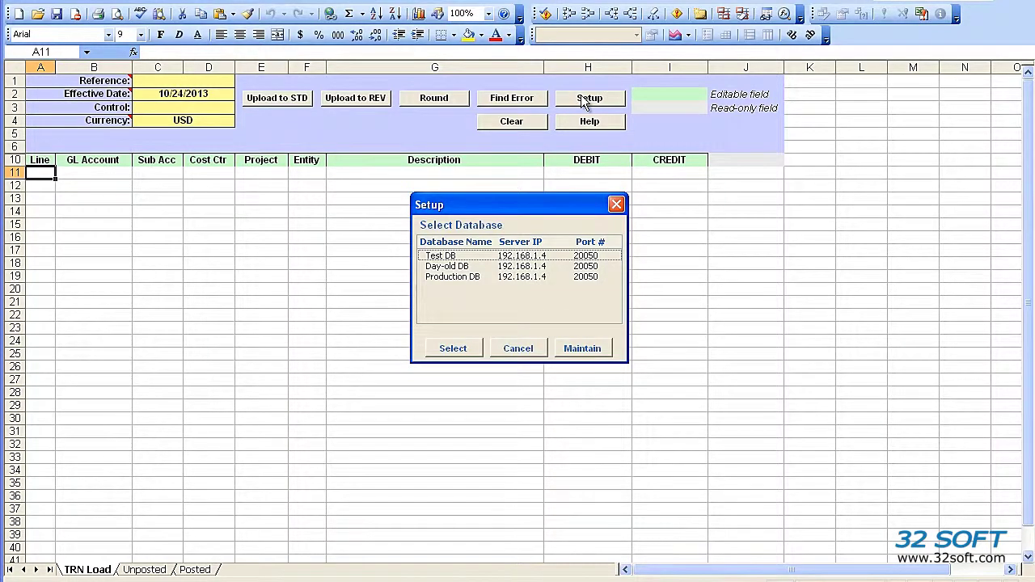
left_click(474, 256)
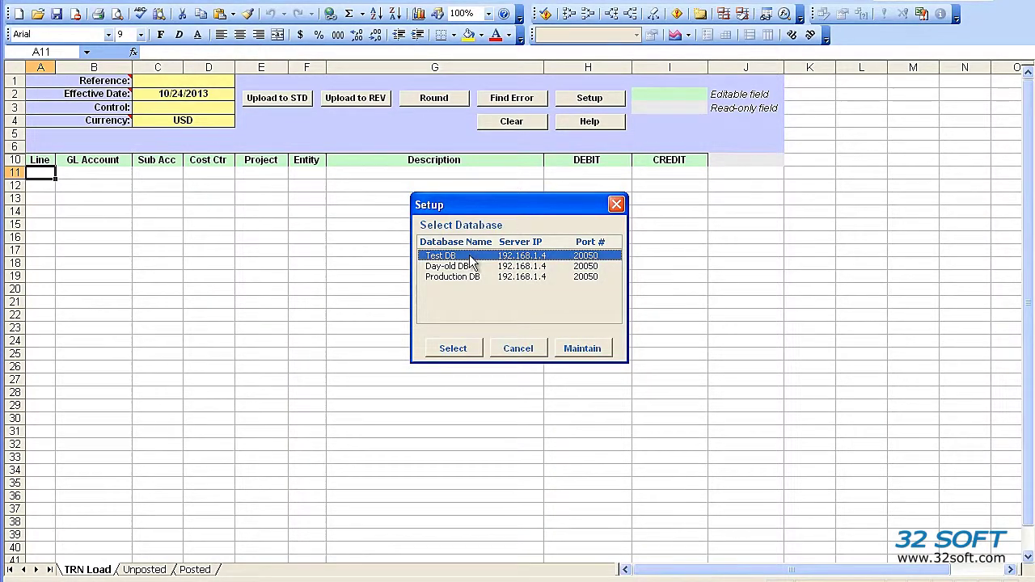
left_click(462, 349)
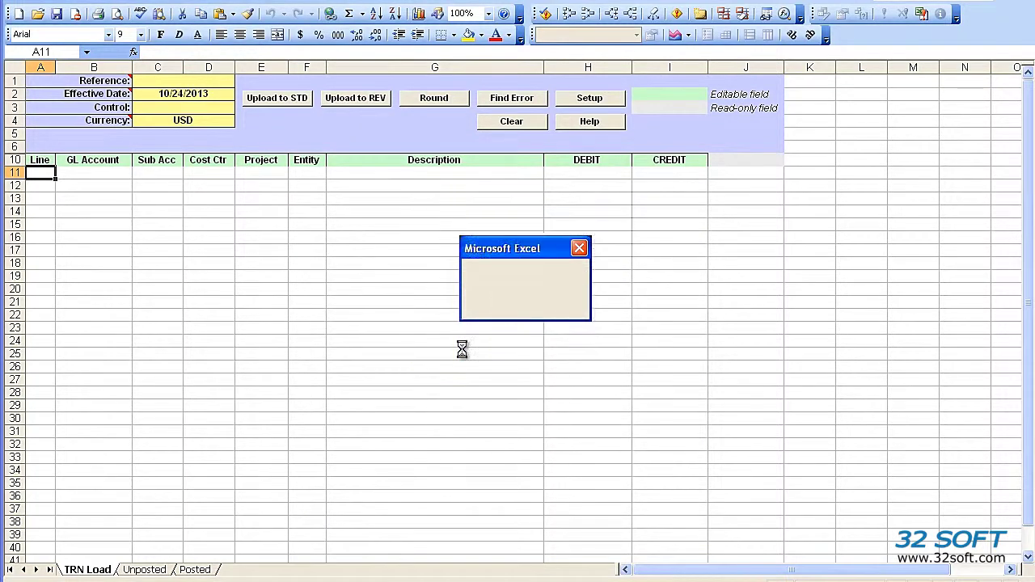
left_click(525, 302)
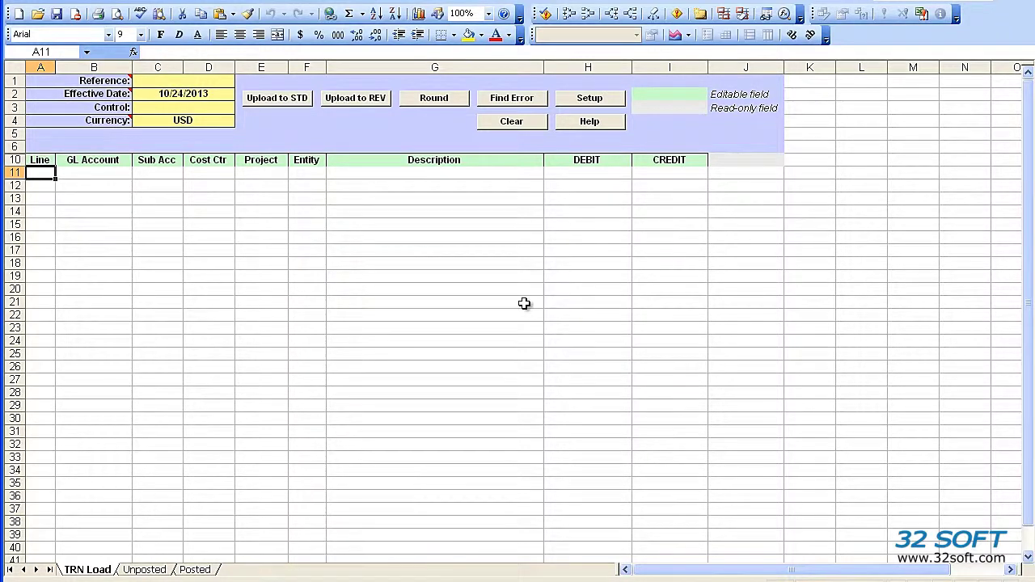
On the Posted sheet, review the JL Reference and the 08/01/2013–08/30/2013 effective date range
left_click(195, 569)
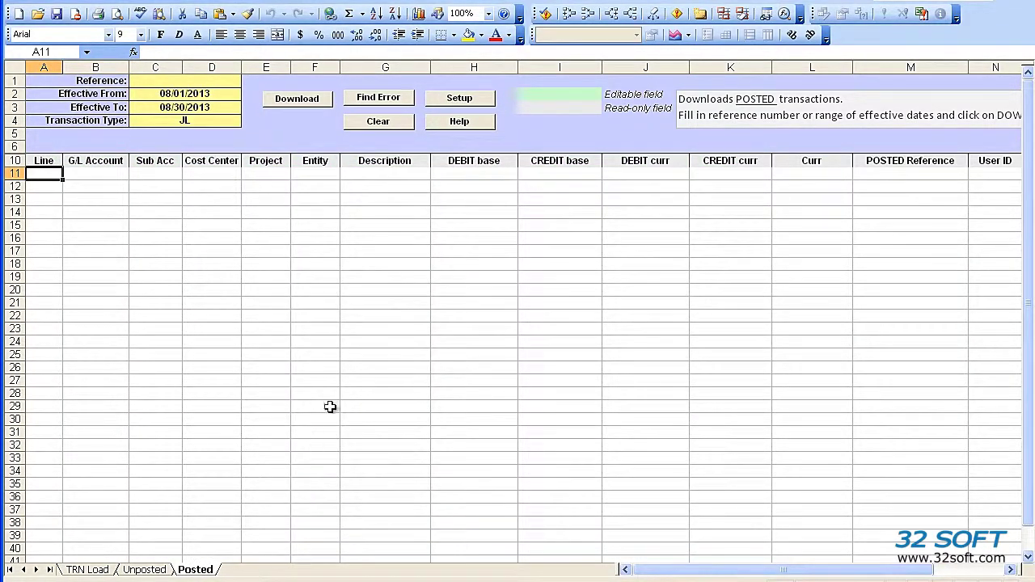
left_click_drag(196, 82, 195, 122)
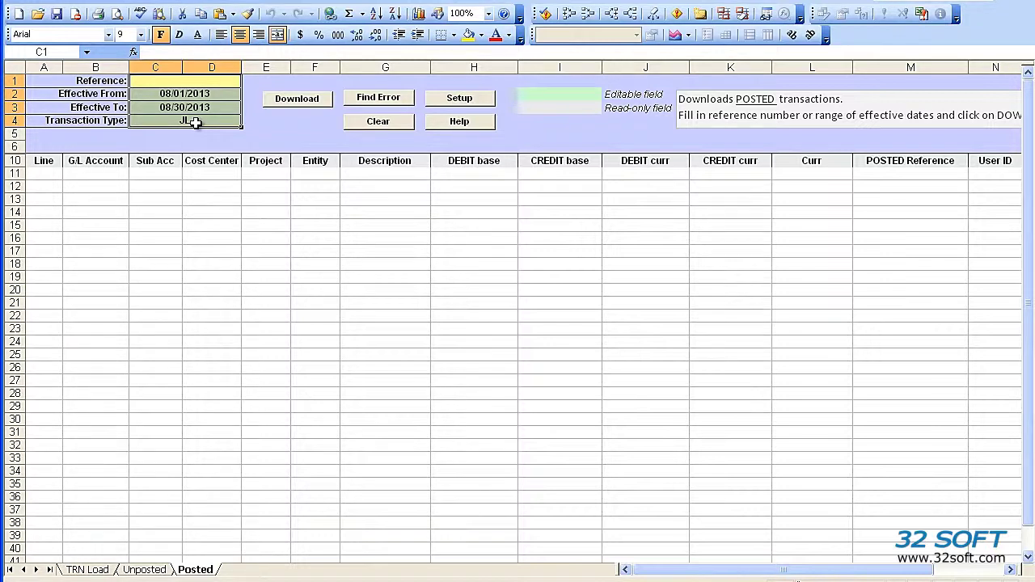
left_click(205, 84)
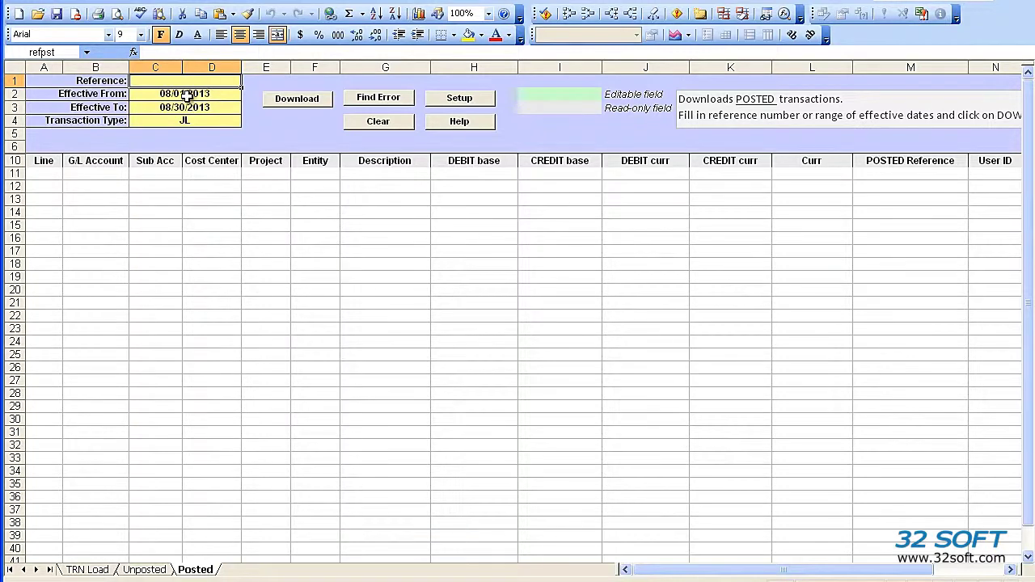
left_click_drag(191, 93, 191, 107)
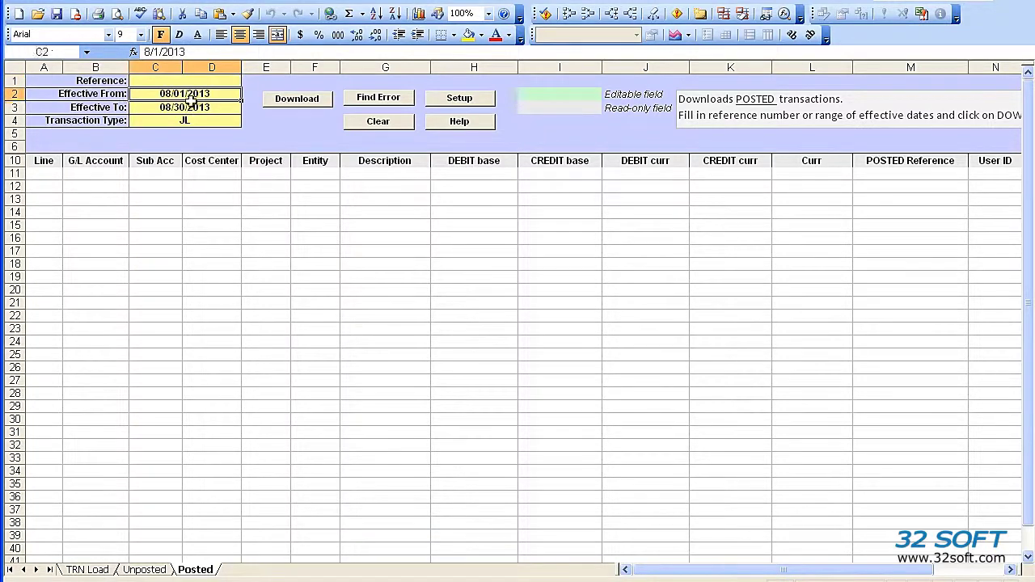
left_click(279, 121)
Download posted JL lines after entering the QAD user ID and password, then copy rows 11–15
left_click(299, 101)
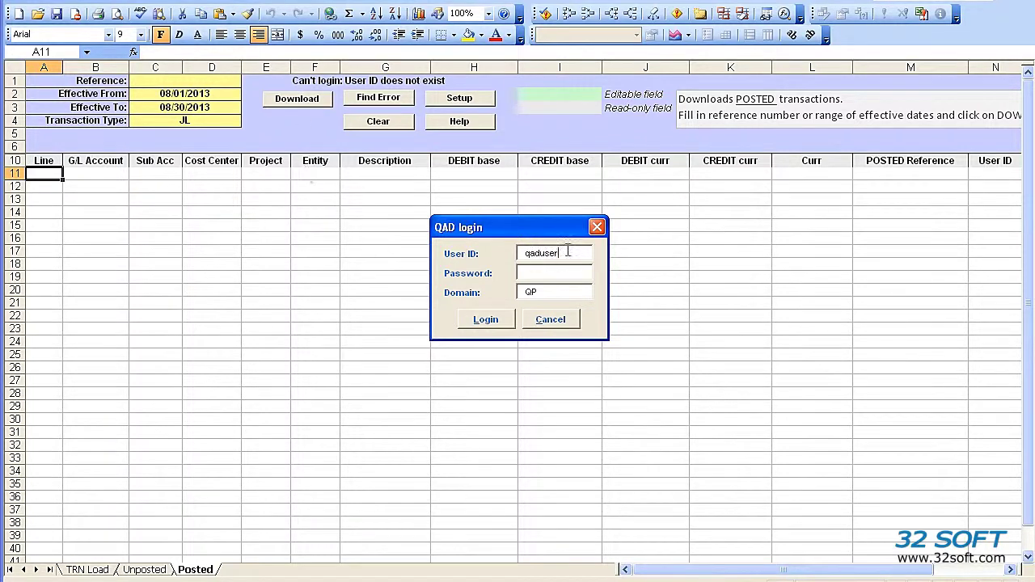
left_click_drag(568, 253, 489, 256)
type("mfg")
key("Tab")
type("*******")
key("Tab")
key("Return")
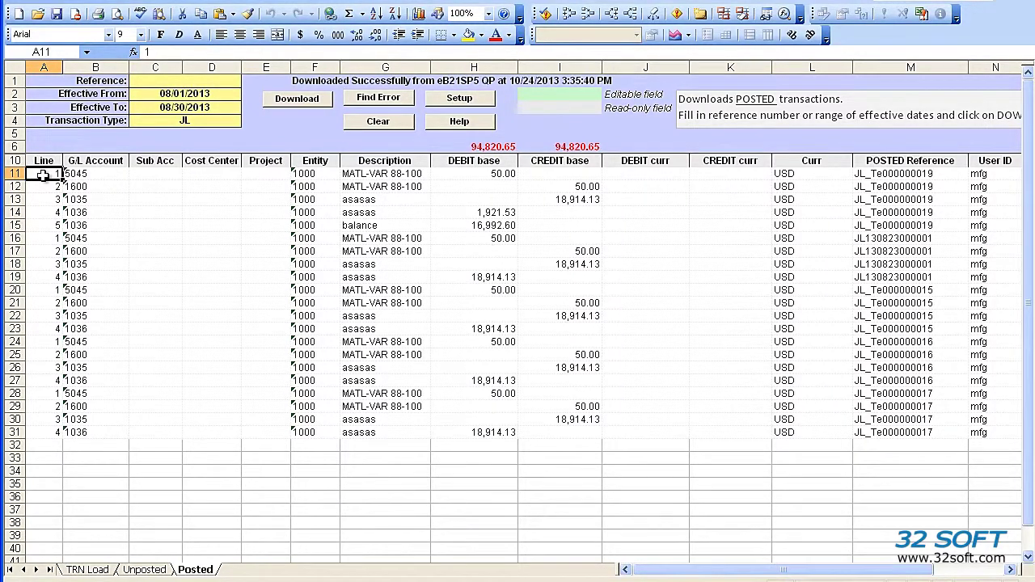
mouse_move(51, 174)
left_mouse_down()
mouse_move(55, 225)
mouse_move(575, 220)
left_mouse_up()
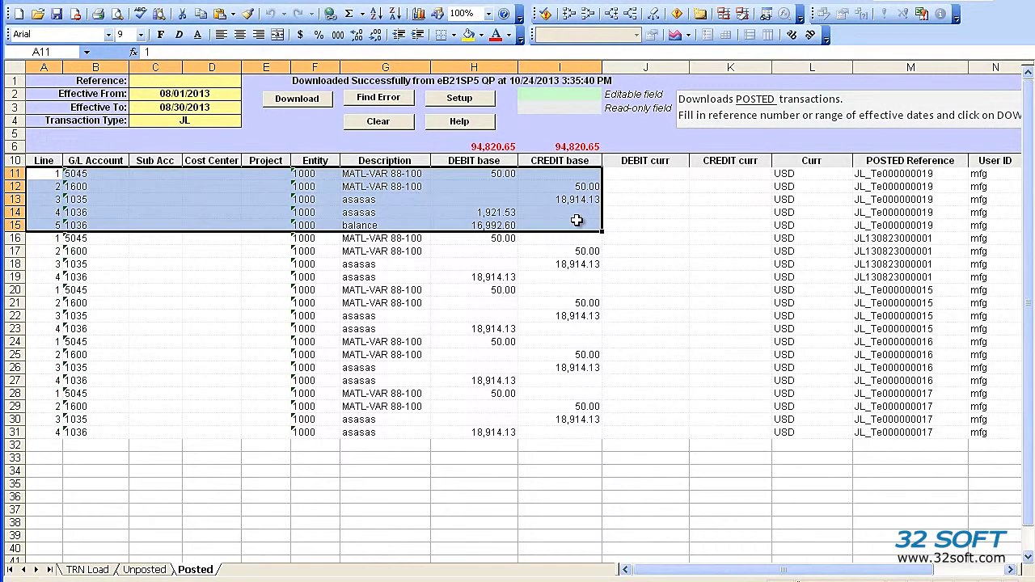
key("ctrl+c")
Paste the five lines into TRN Load and change line 1's description to 'loaded 10/24/2013'
left_click(81, 570)
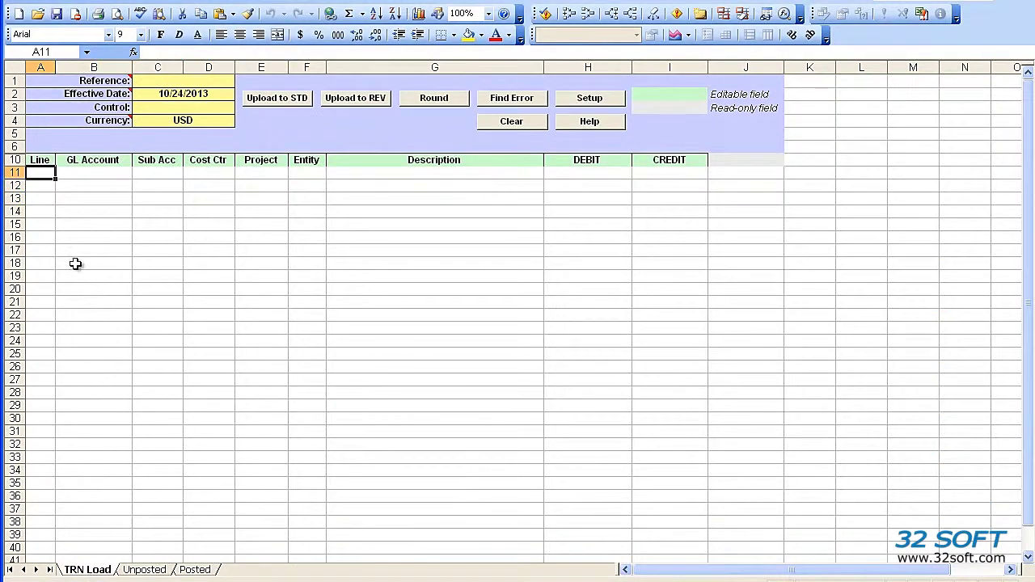
key("ctrl+v")
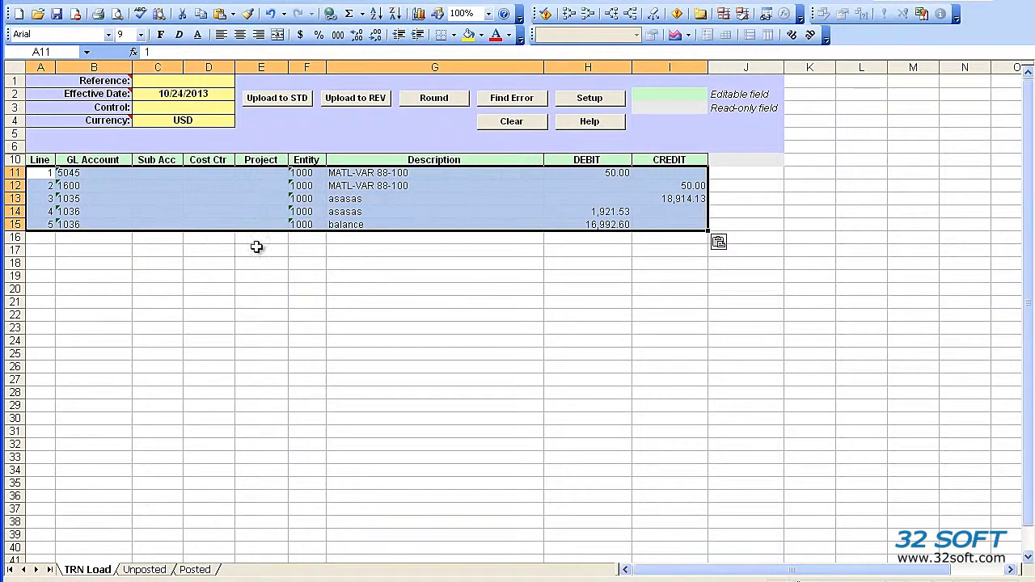
left_click(382, 177)
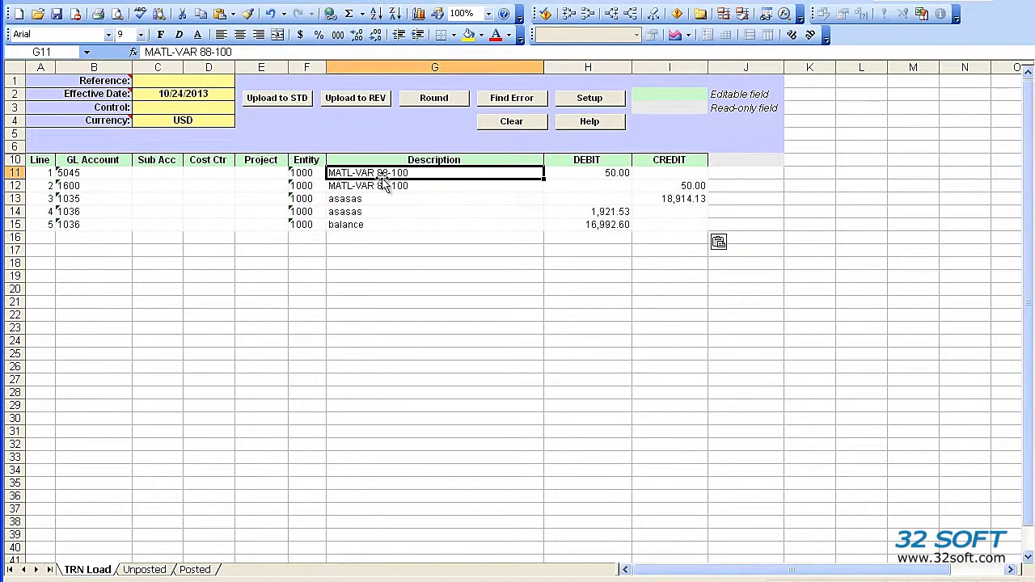
type("loaded")
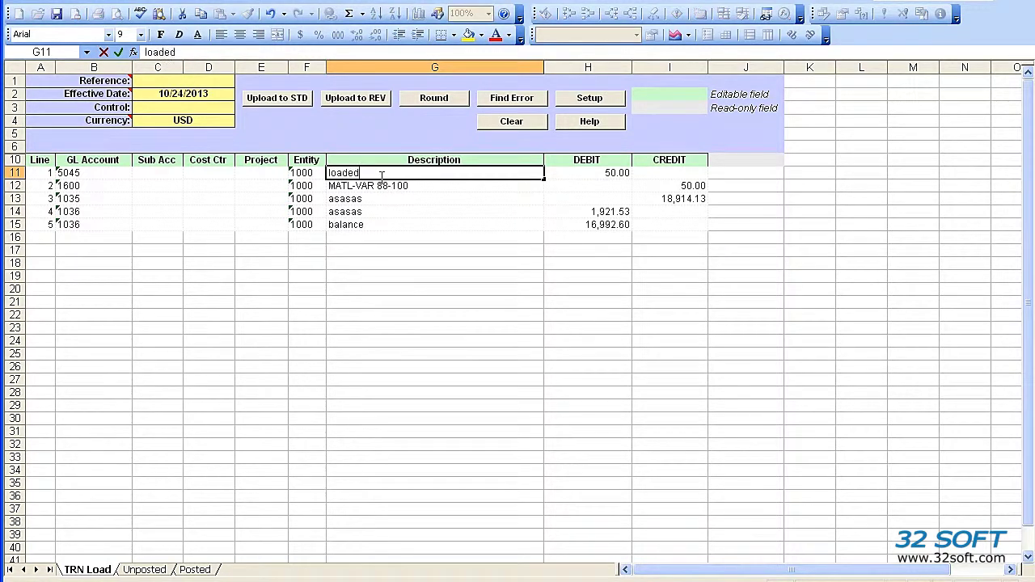
type(" 10/24/2013")
key("Return")
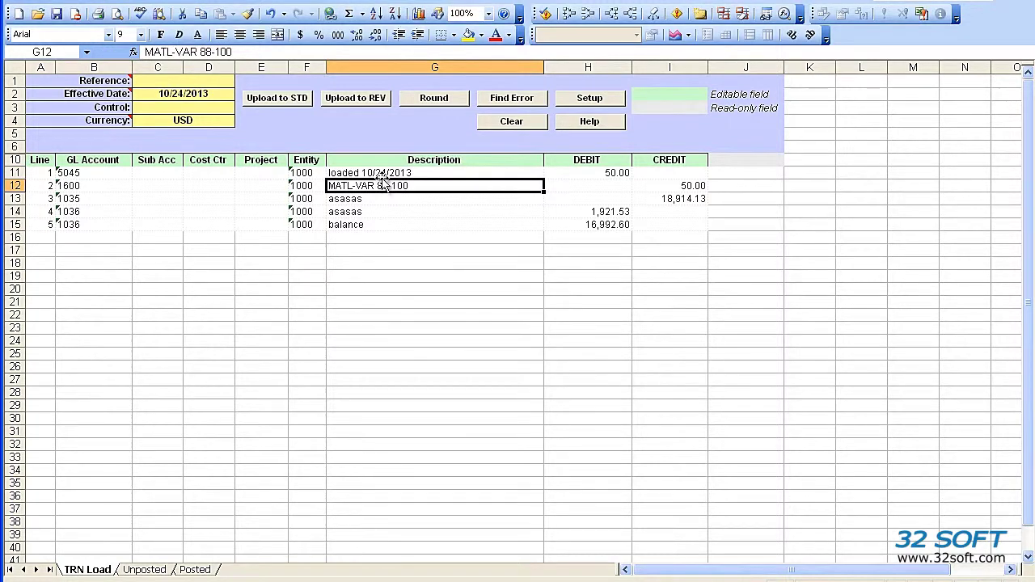
Copy the 'loaded 10/24/2013' description from G11 into line 2's G12
key("Up")
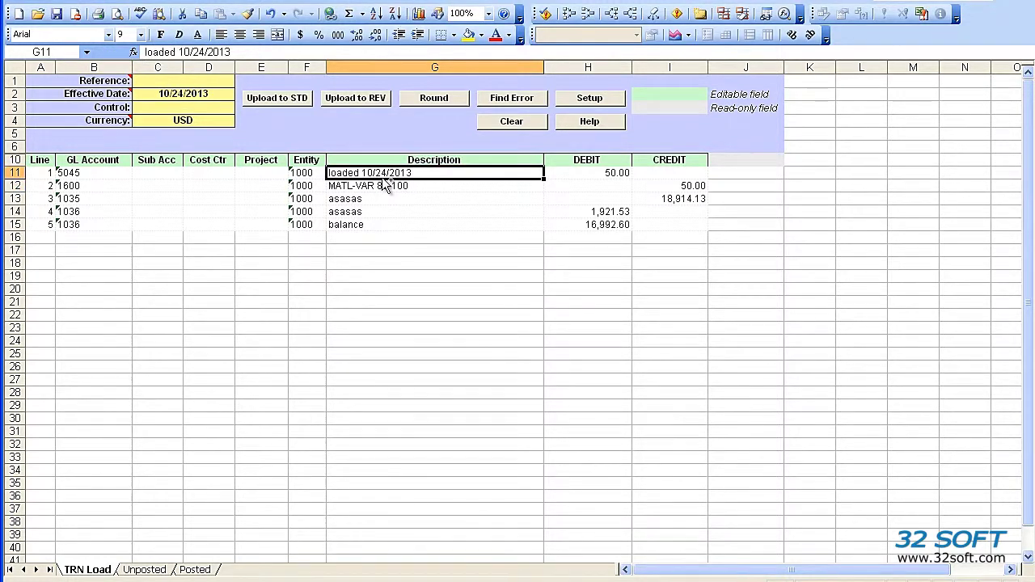
key("ctrl+c")
key("Down")
key("ctrl+v")
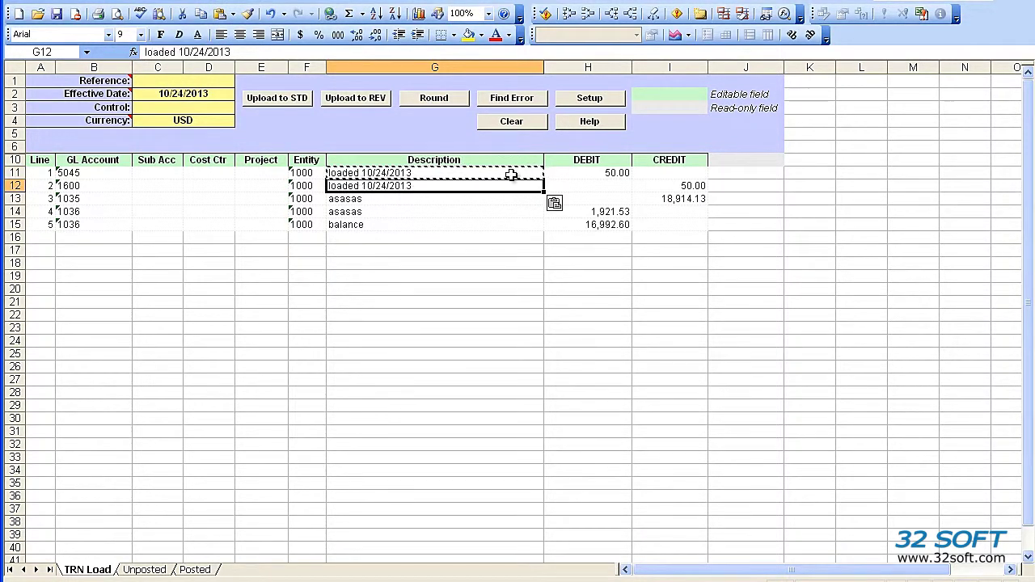
Set line 1's debit in H11 to 55 and line 2's GL account in B12 to 2111
left_click_drag(511, 174, 545, 228)
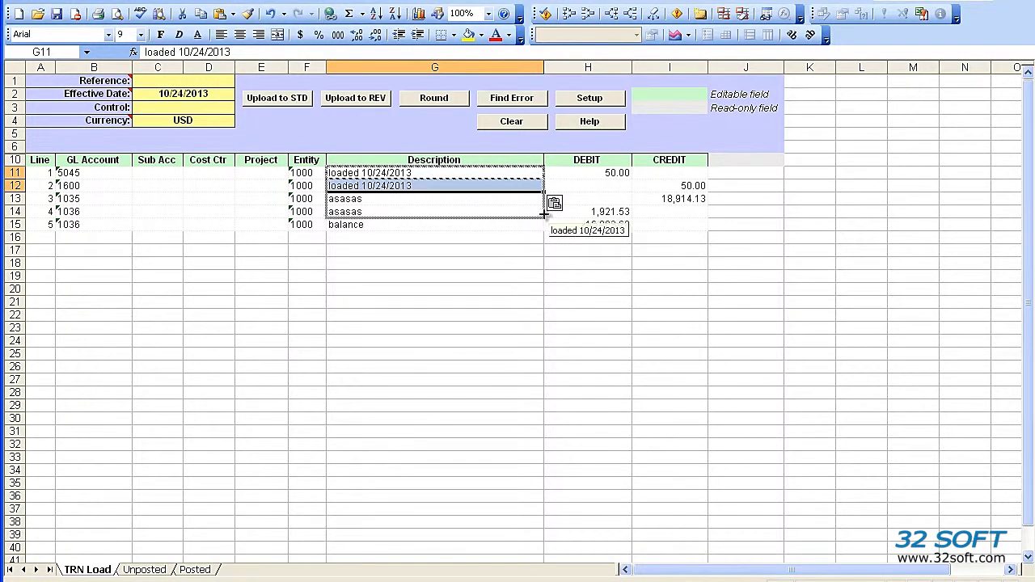
left_click(601, 171)
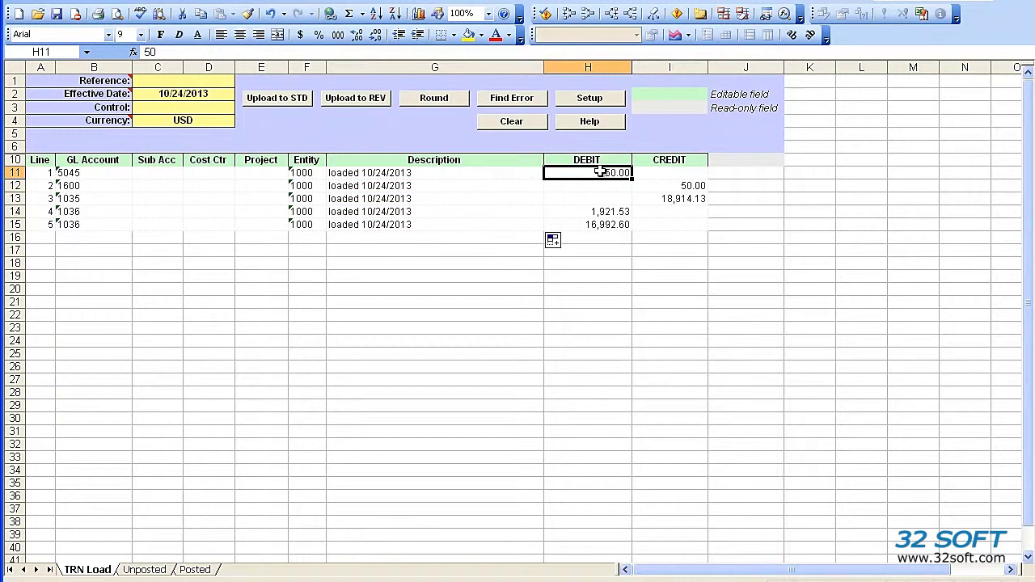
type("55")
key("Return")
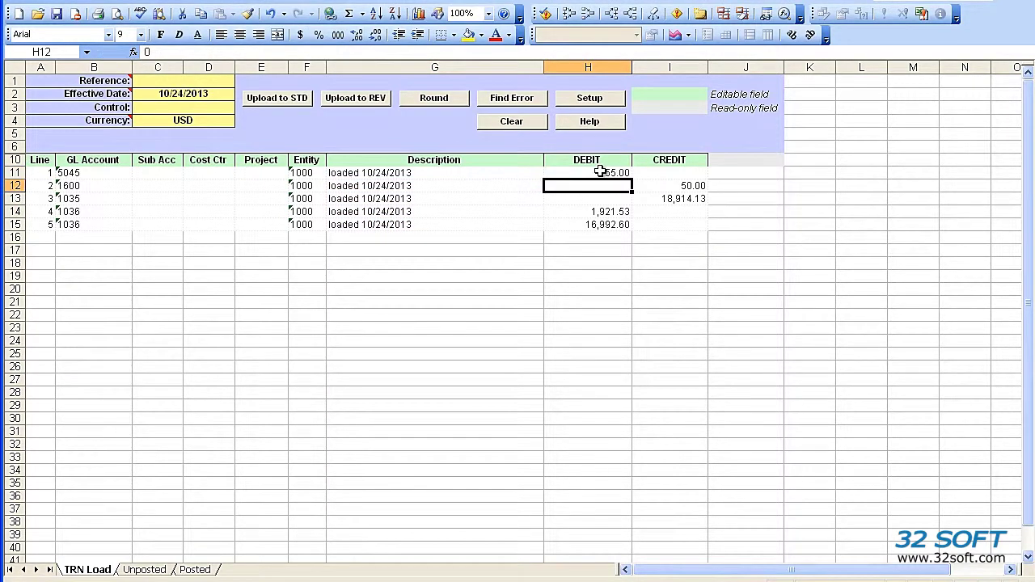
left_click(86, 185)
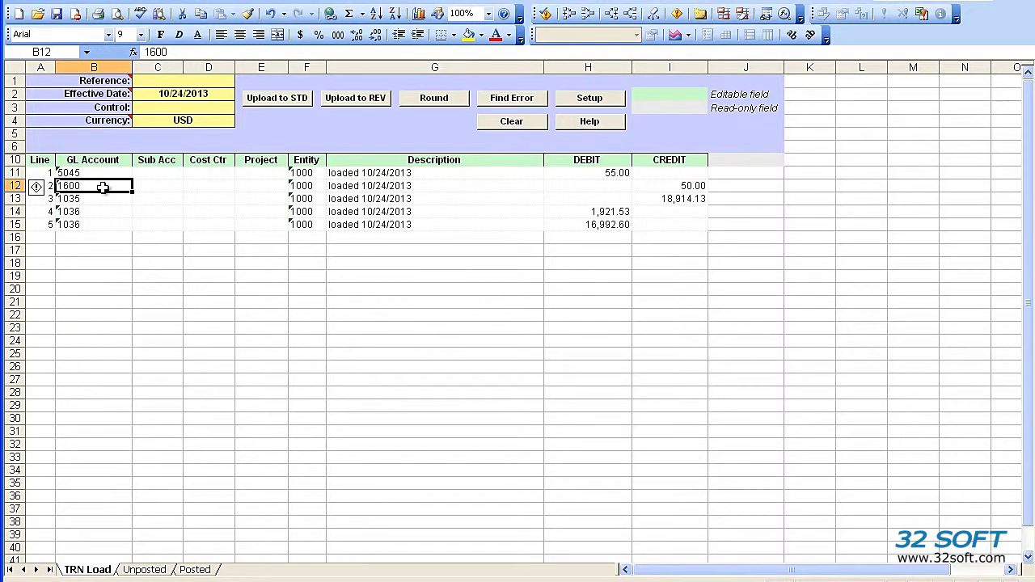
type("2111")
key("Return")
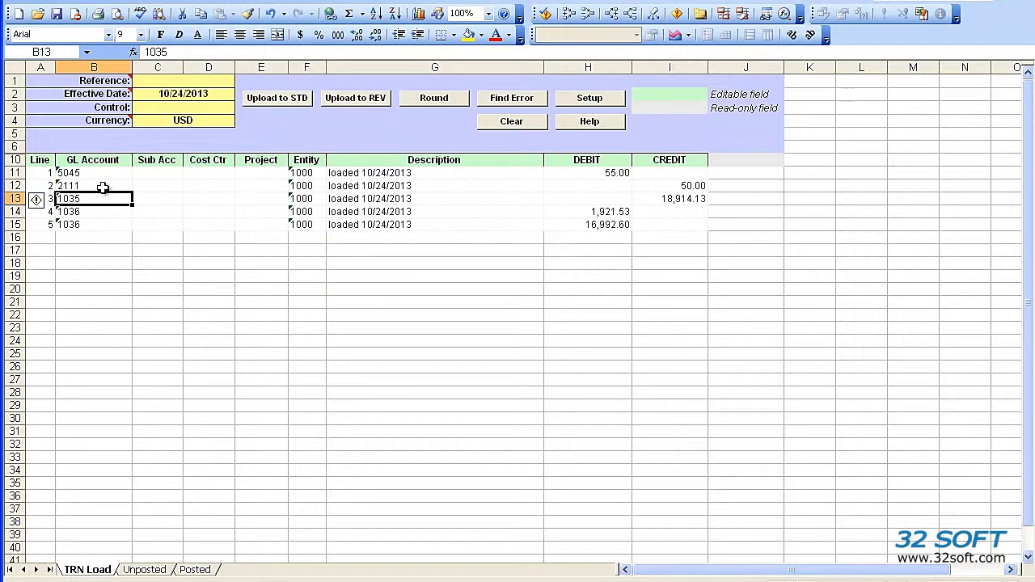
Attempt Upload to STD, then after the not-balanced warning correct line 1's debit to 50.00
left_click(286, 100)
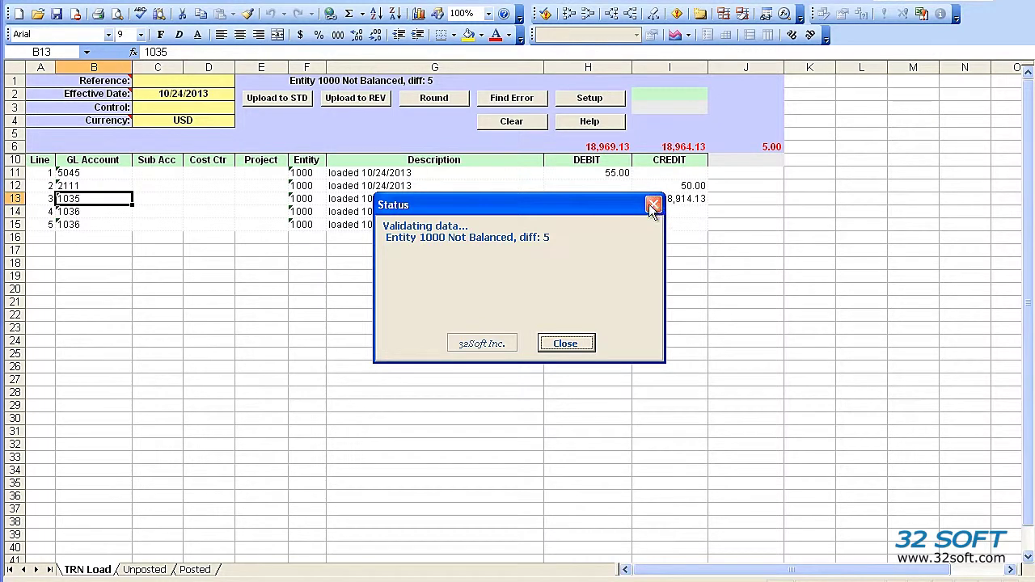
left_click(590, 343)
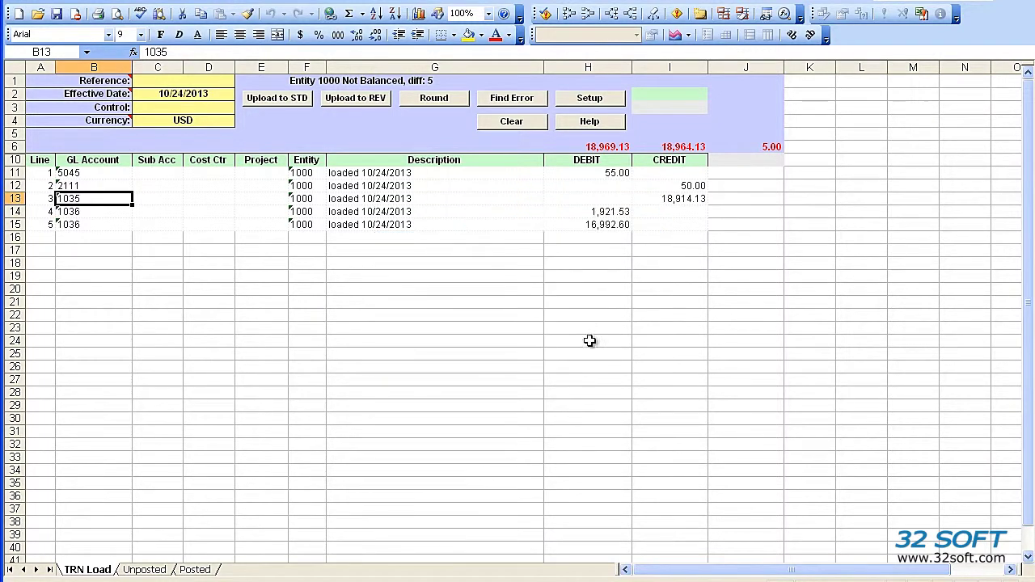
left_click(599, 173)
type("5")
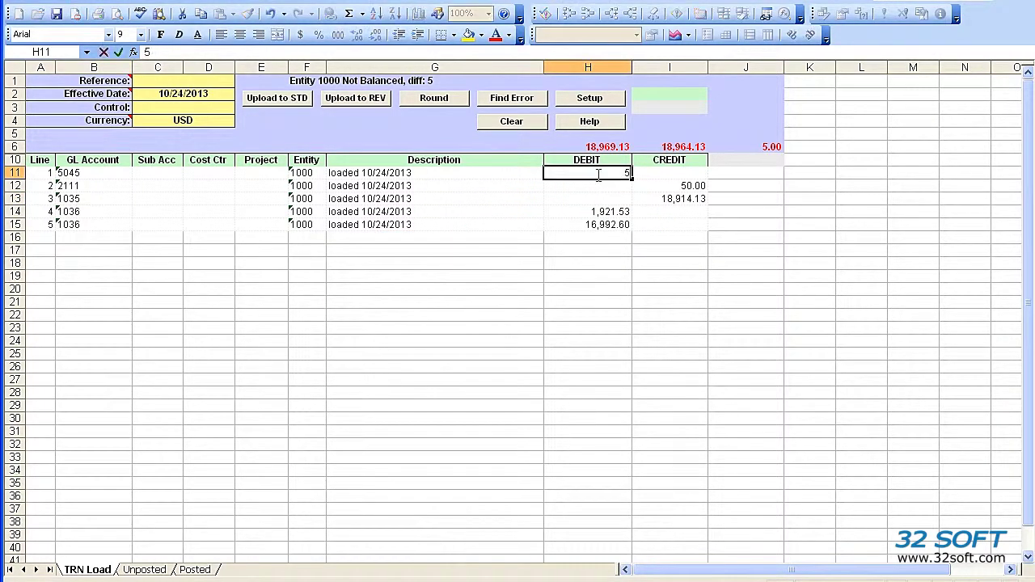
type("0")
key("Return")
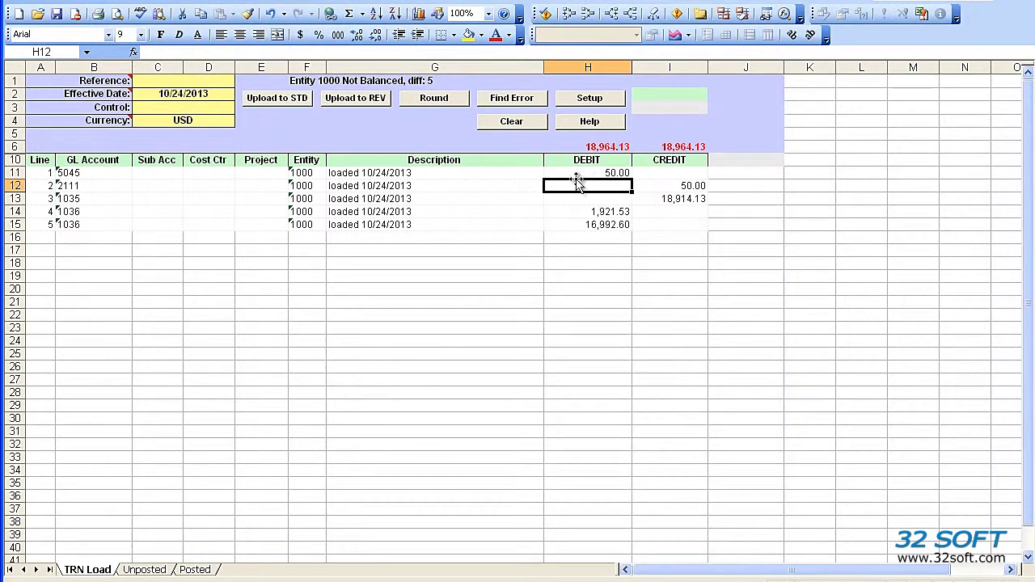
Re-upload the balanced entry and dismiss the error report flagging account 2111
left_click(285, 100)
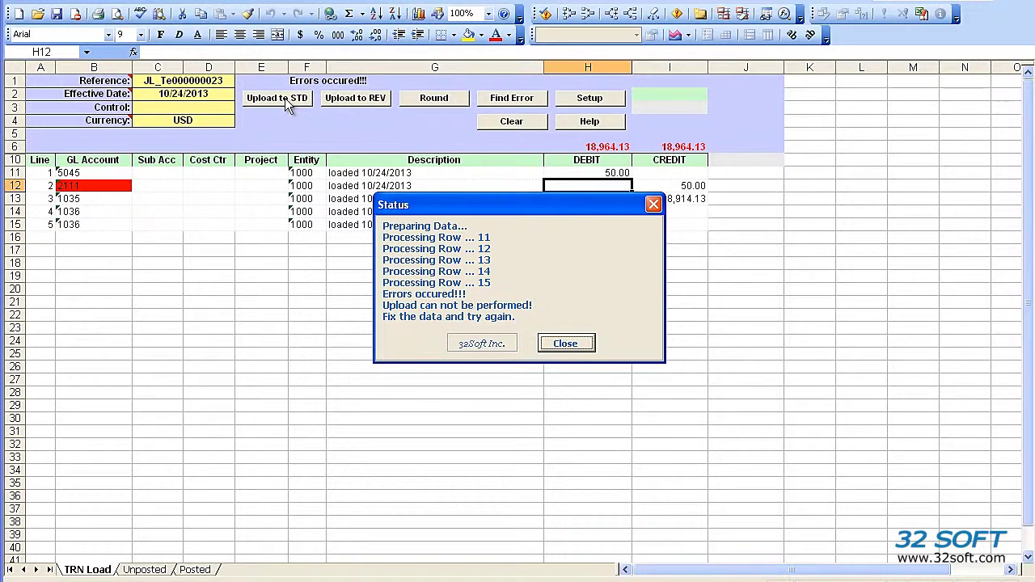
left_click(566, 344)
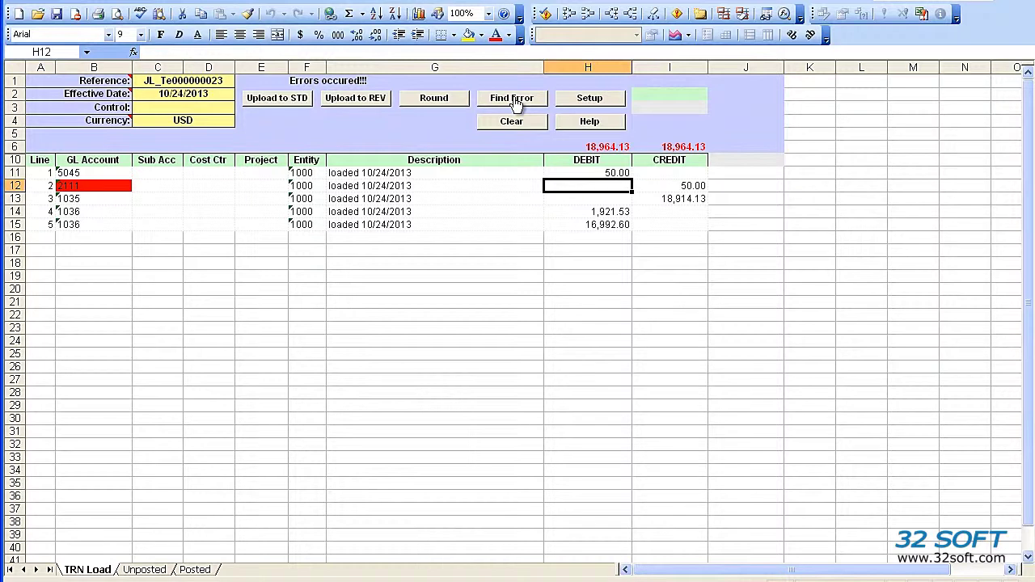
Restore line 2's account to 1600, clear the C1 reference, and upload the entry to QAD
left_click(516, 104)
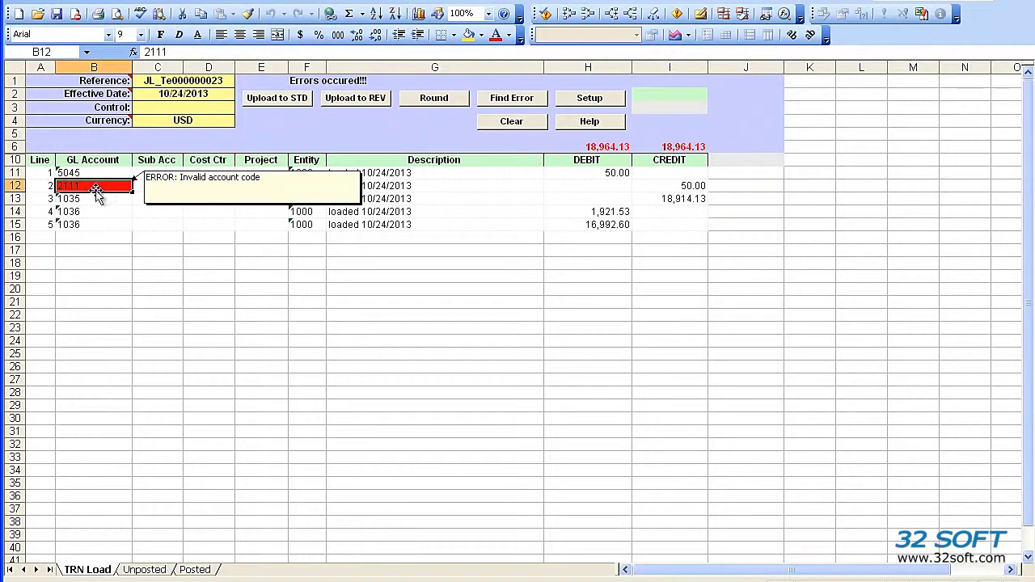
type("1600")
key("Return")
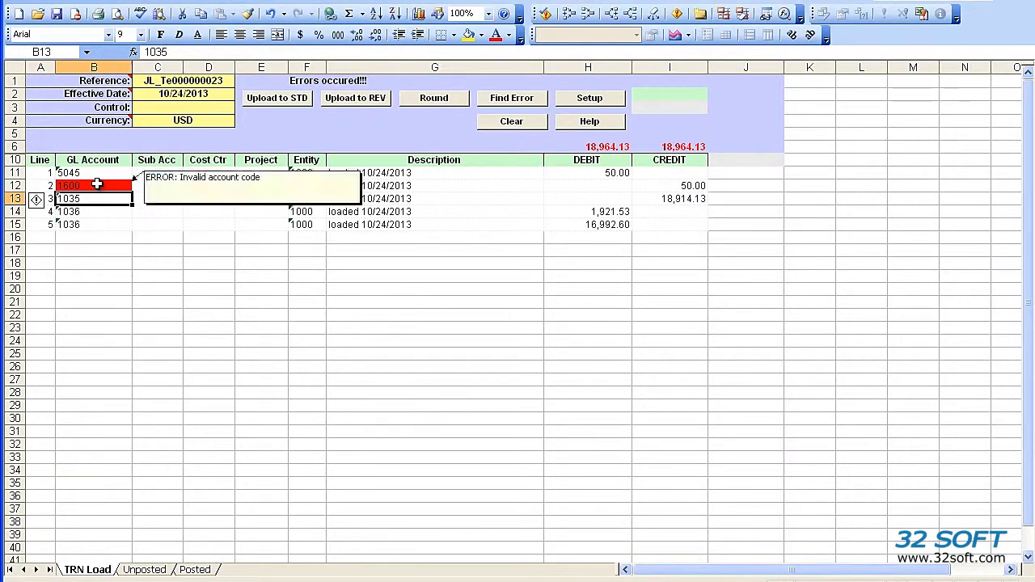
left_click(187, 81)
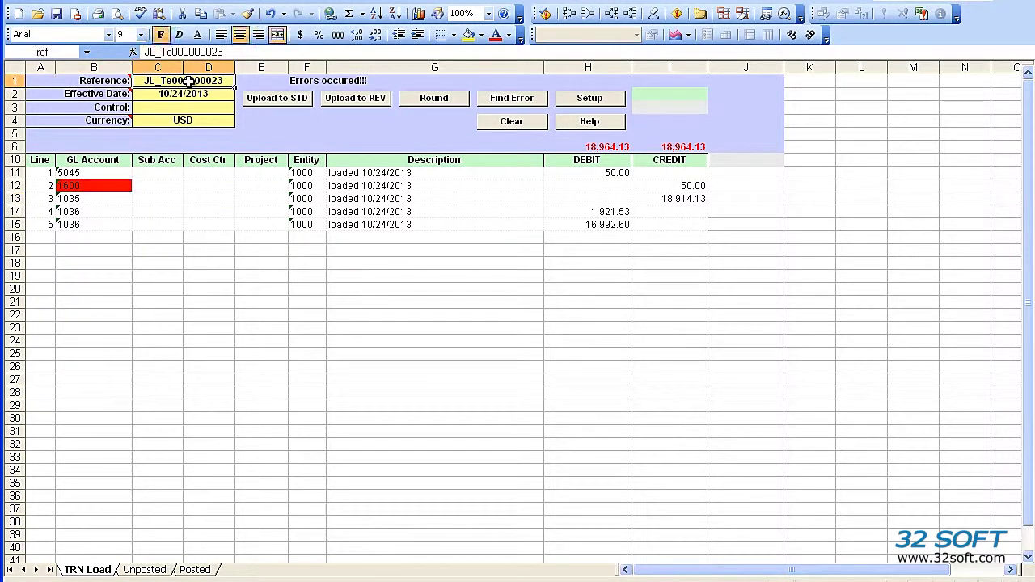
key("Delete")
key("Return")
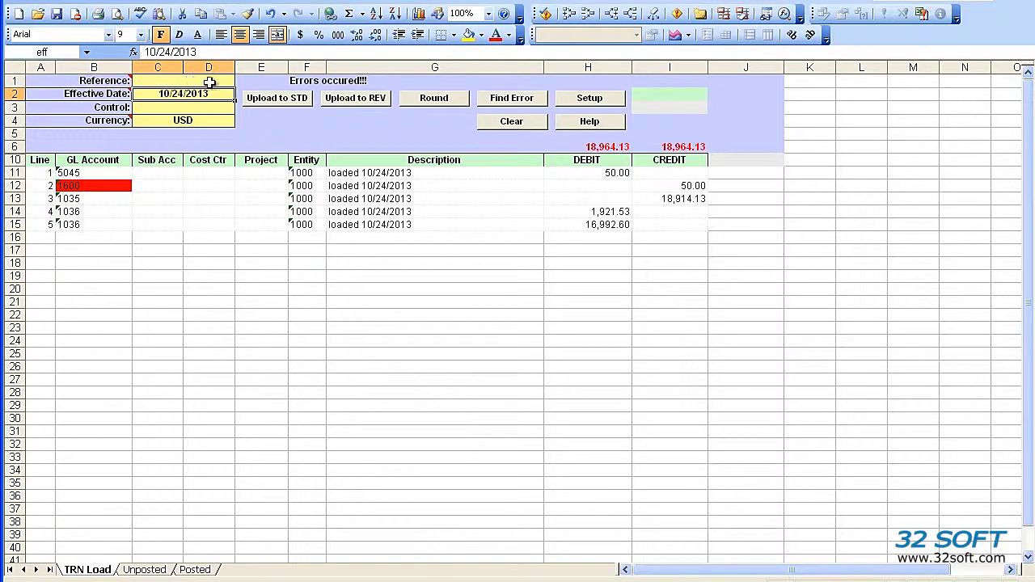
left_click(275, 97)
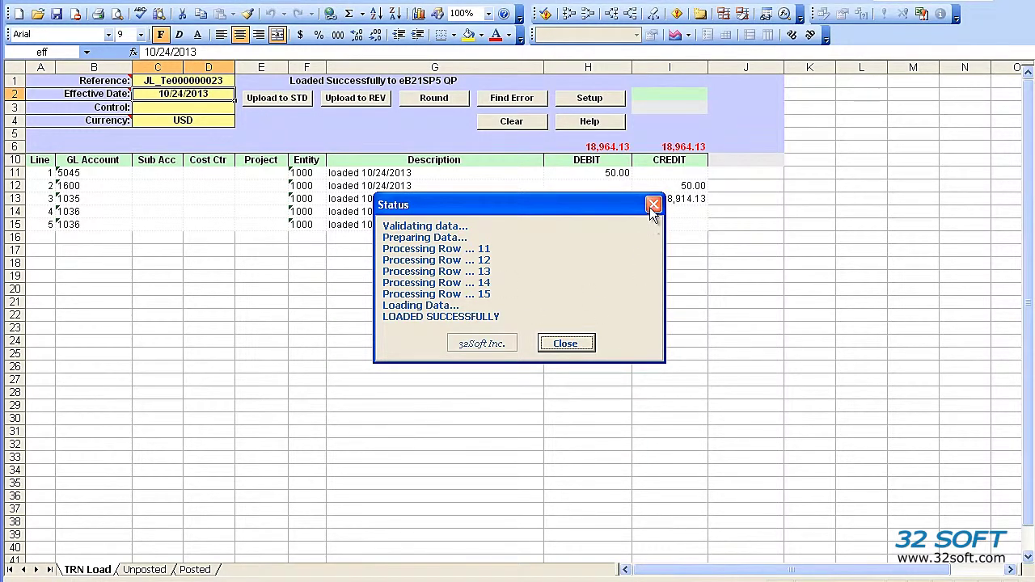
Dismiss the success message and copy reference JL_Te000000023 from cell C1
left_click(566, 342)
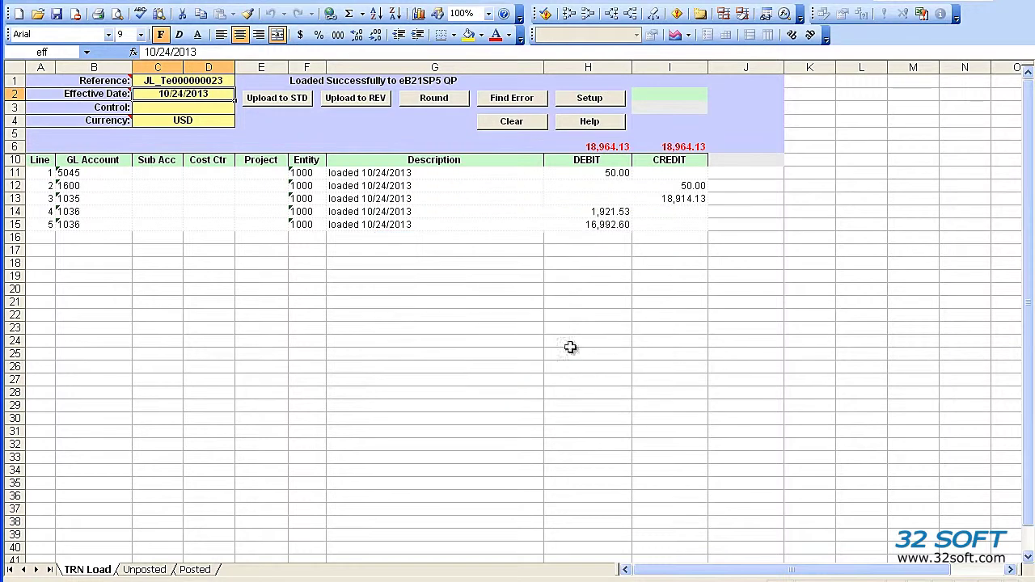
left_click(198, 82)
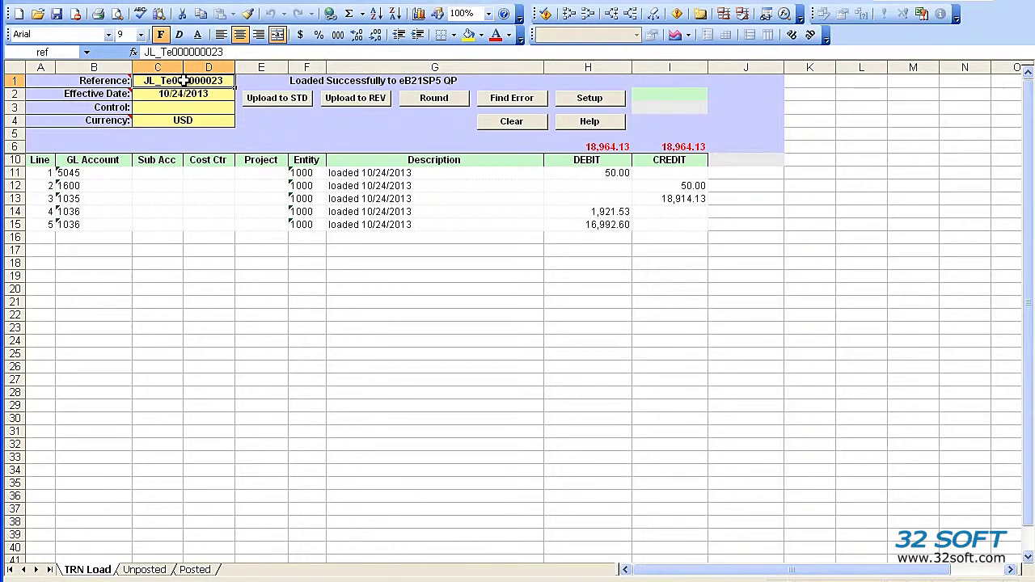
key("ctrl+c")
Download the unposted entries for reference JL_Te000000023 on the Unposted sheet
left_click(143, 570)
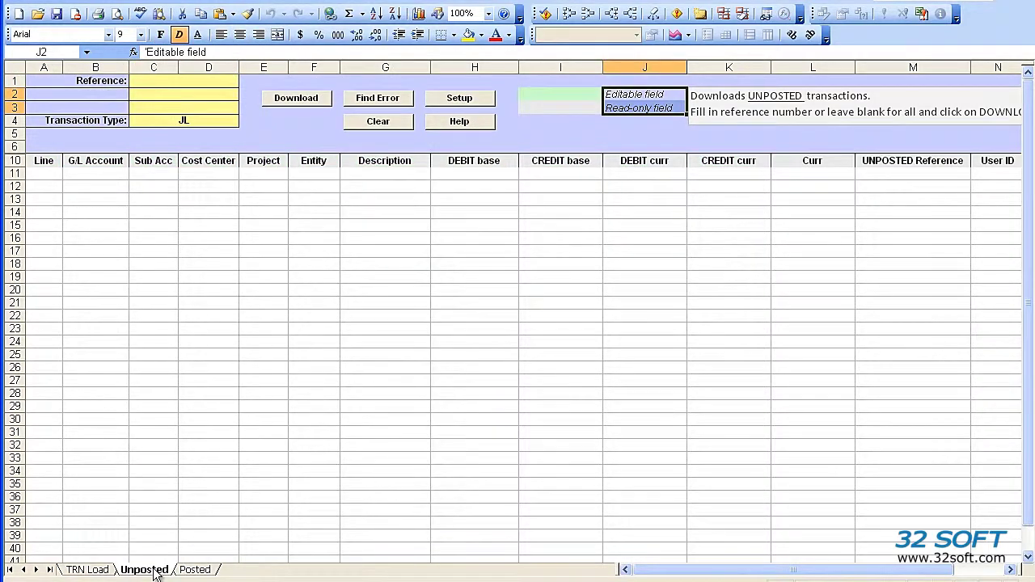
left_click(169, 82)
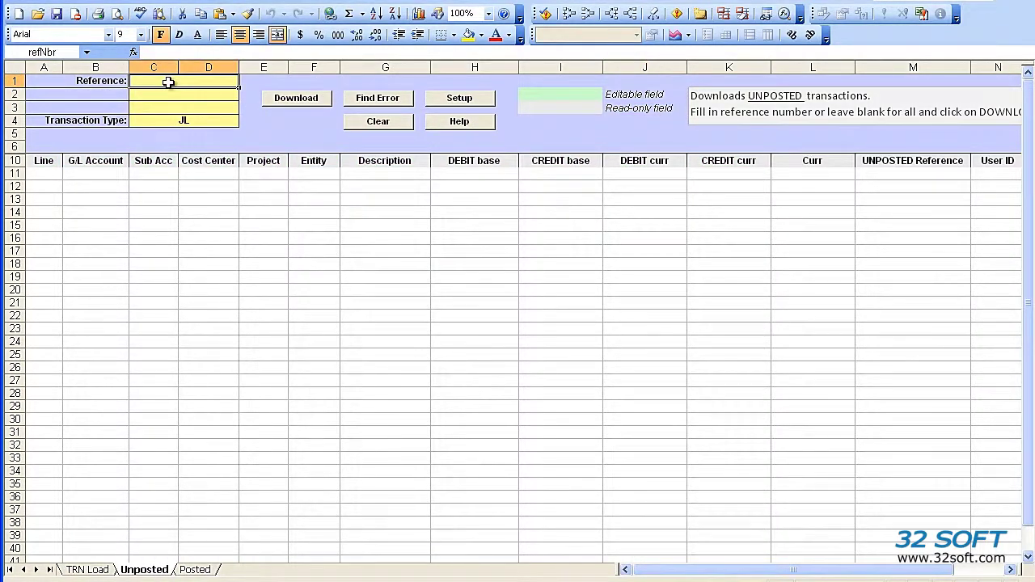
key("ctrl+v")
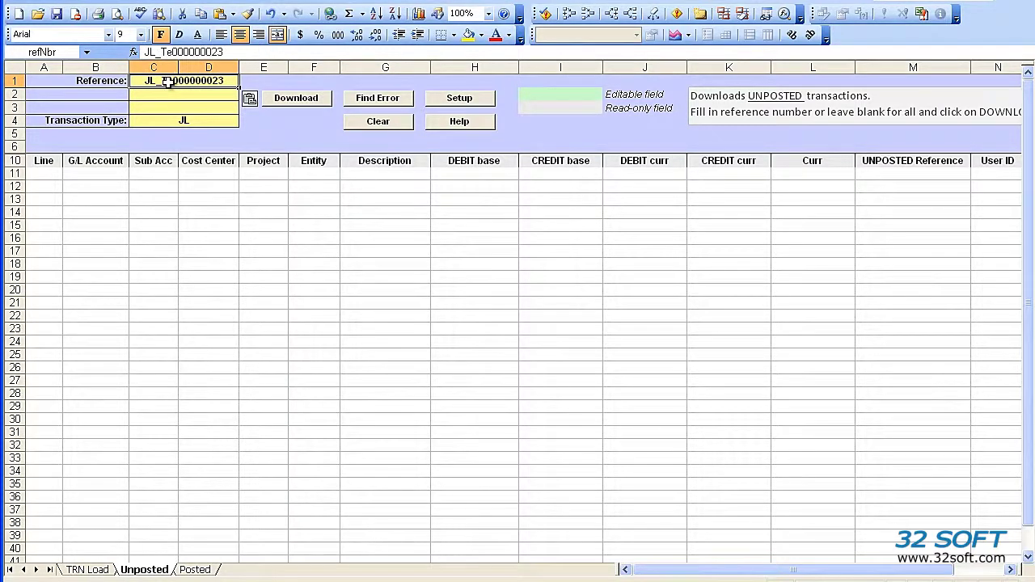
left_click(304, 104)
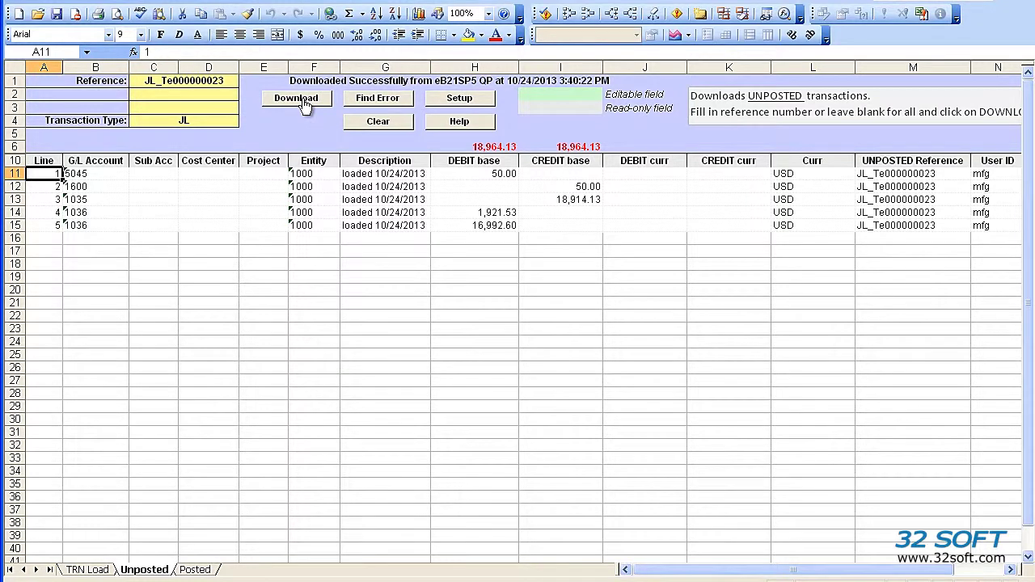
Confirm the five downloaded lines in G11:G15, then return to the TRN Load sheet
left_click(394, 173)
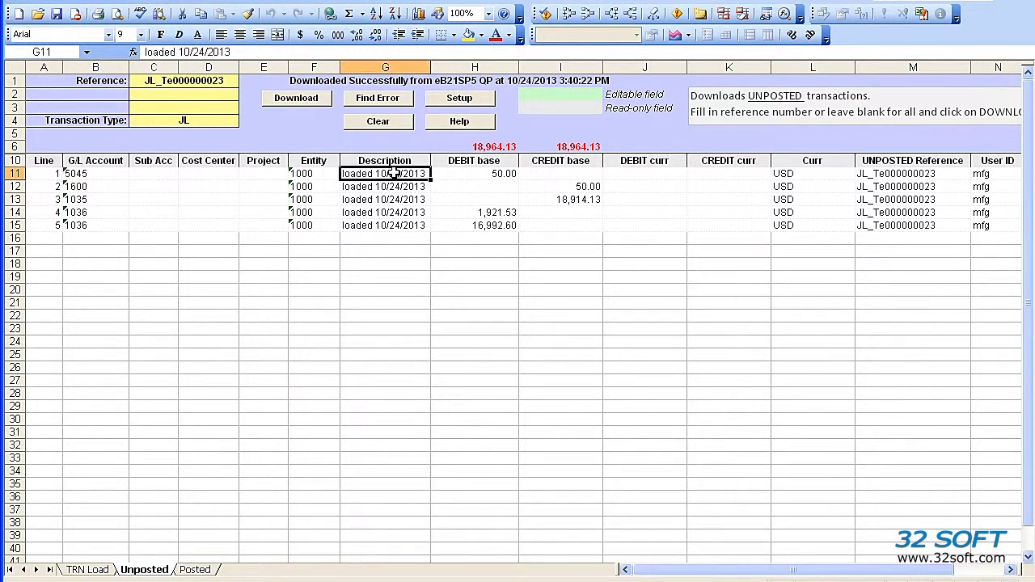
left_click_drag(394, 173, 396, 223)
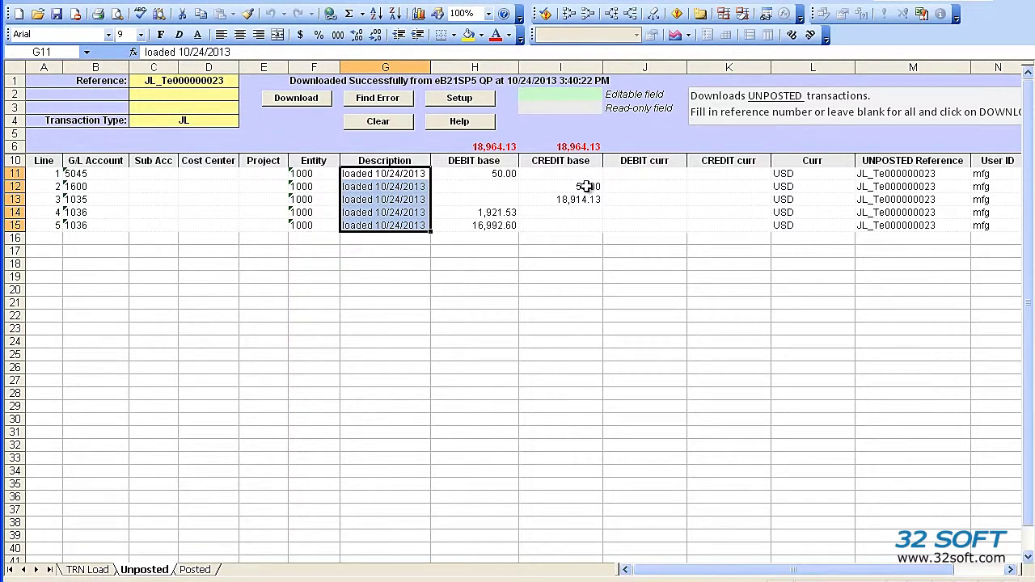
left_click(81, 571)
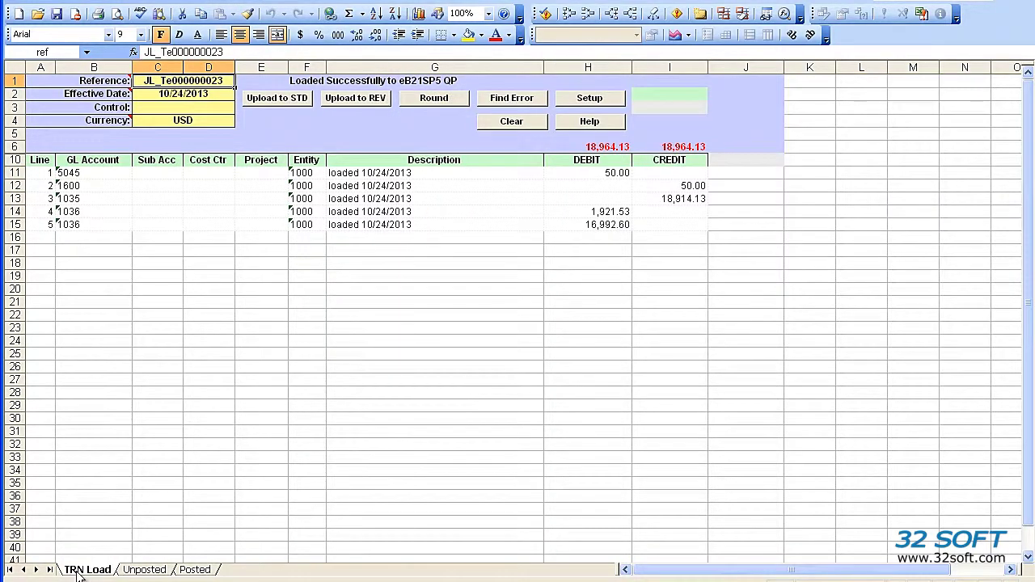